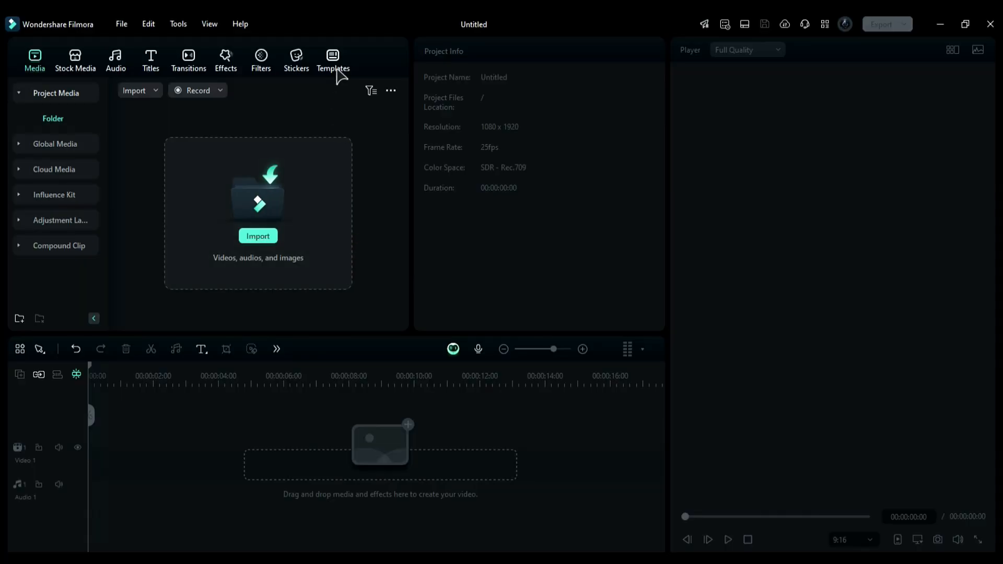
# - Add the Christmas Photobooks template from the portrait Christmas templates to the timeline
pyautogui.click(337, 71)
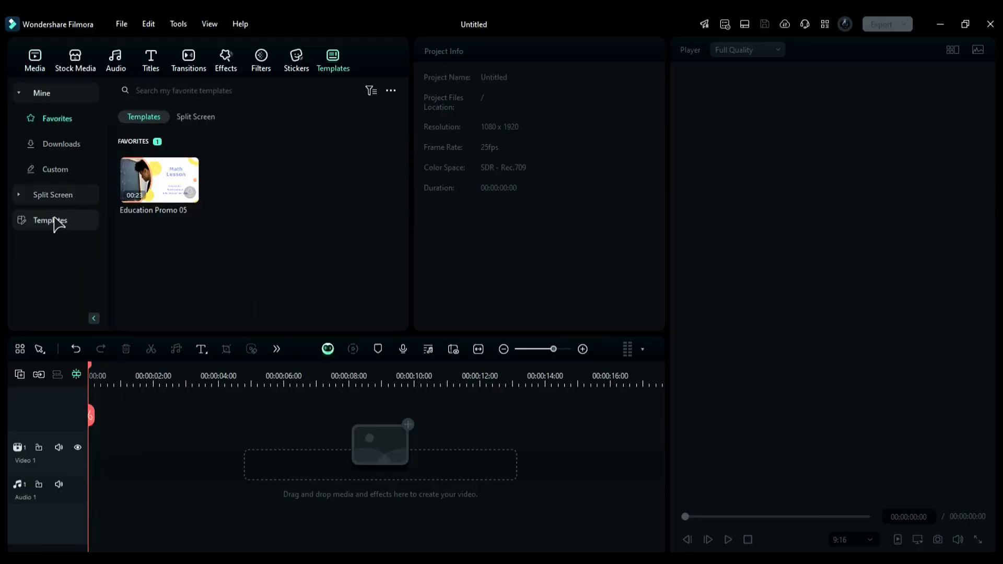
pyautogui.click(48, 225)
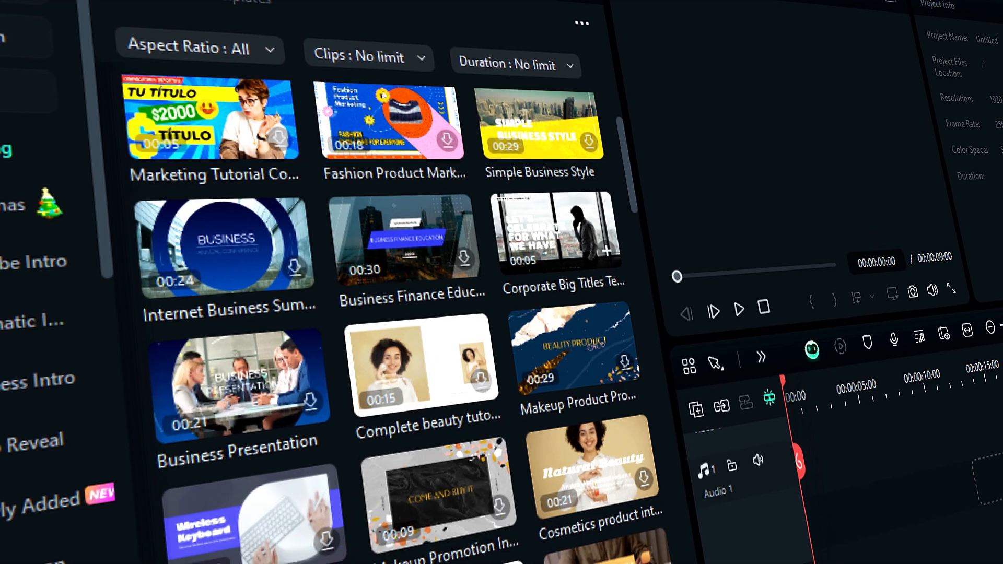
pyautogui.scroll(-5, 334, 334)
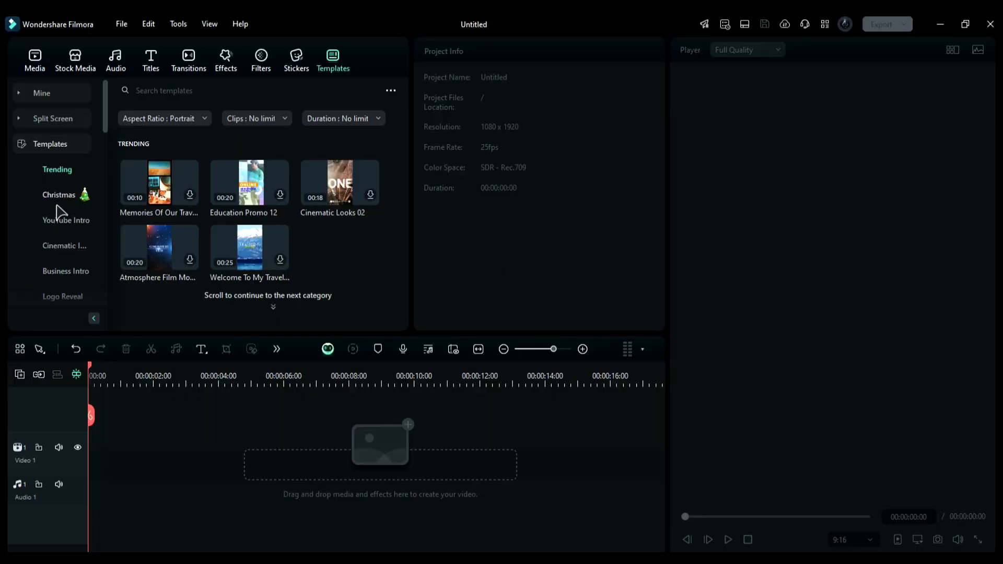
pyautogui.click(59, 195)
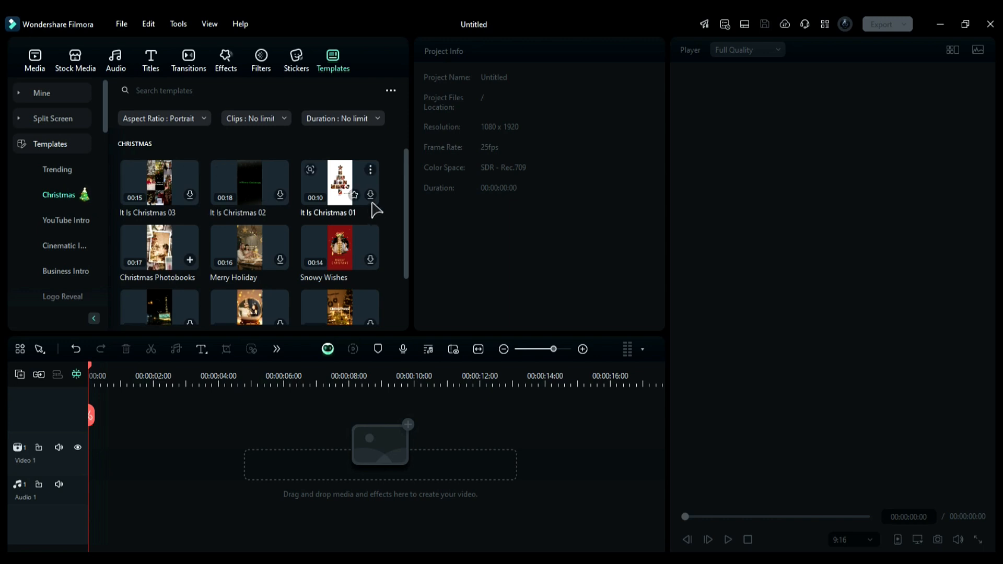
pyautogui.scroll(-1, 407, 217)
pyautogui.moveTo(160, 243); pyautogui.dragTo(96, 449)
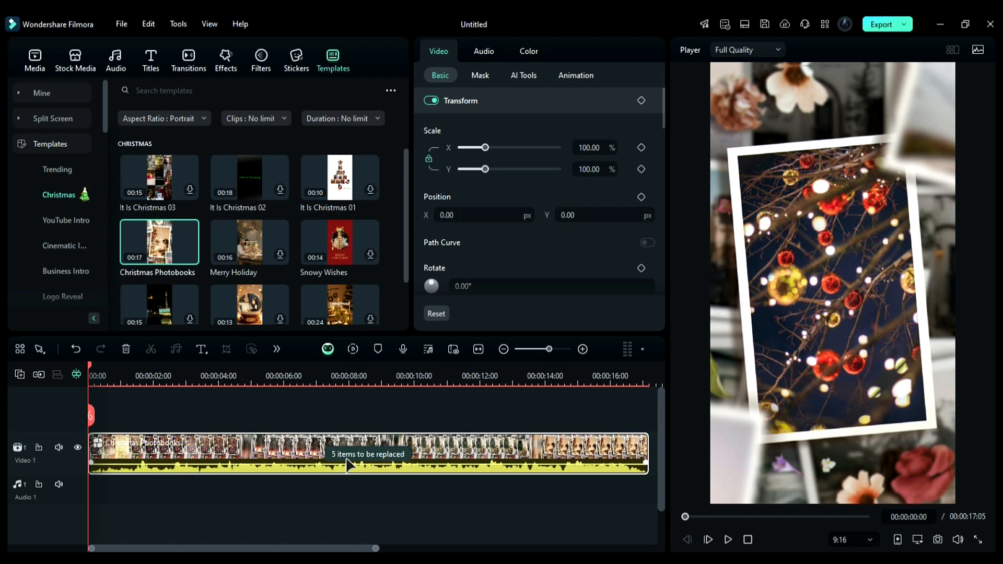
# - Open the template's replaceable clips and replace the first placeholder with 3197604-hd_1080_1920_25fps
pyautogui.click(349, 464)
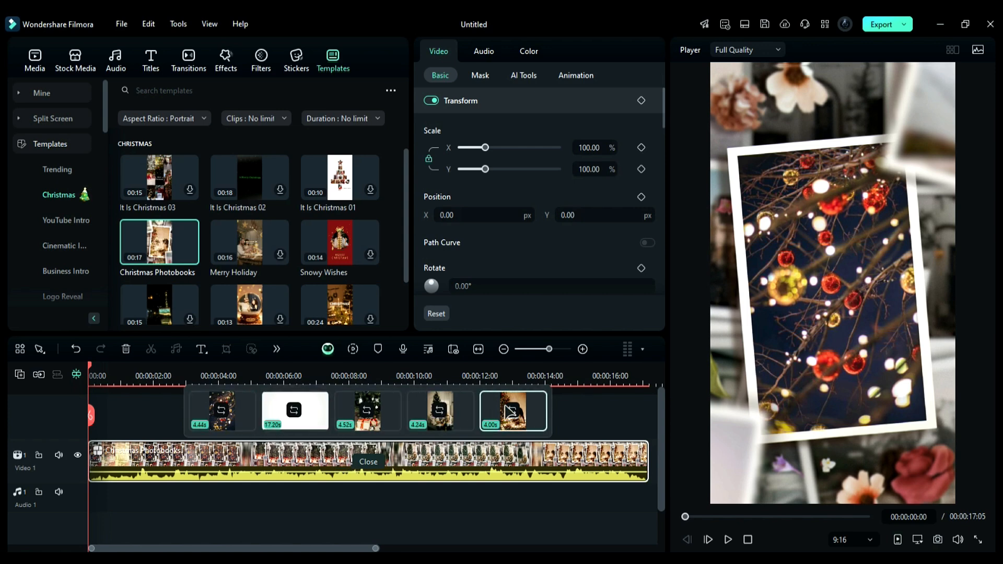
pyautogui.click(512, 412)
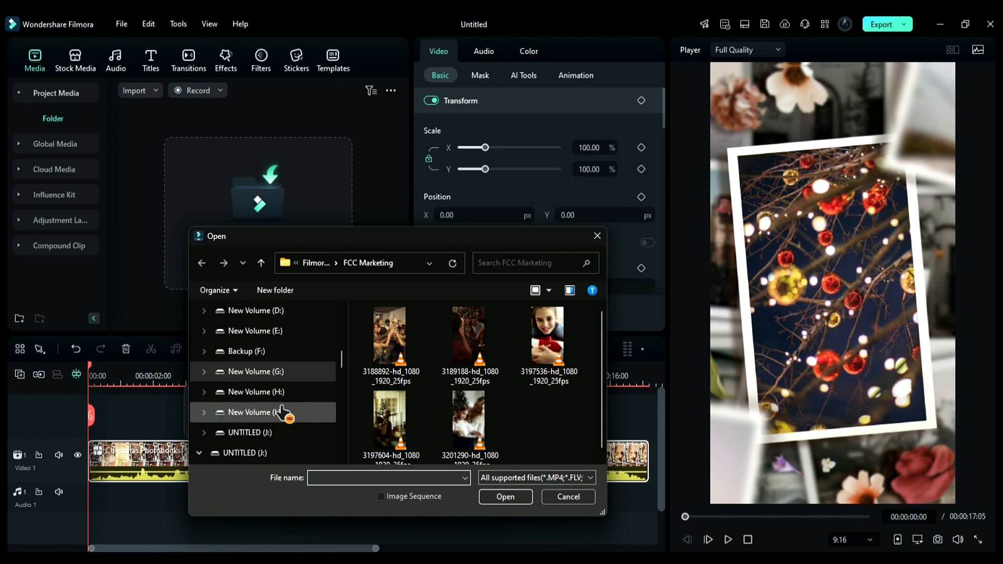
pyautogui.click(496, 499)
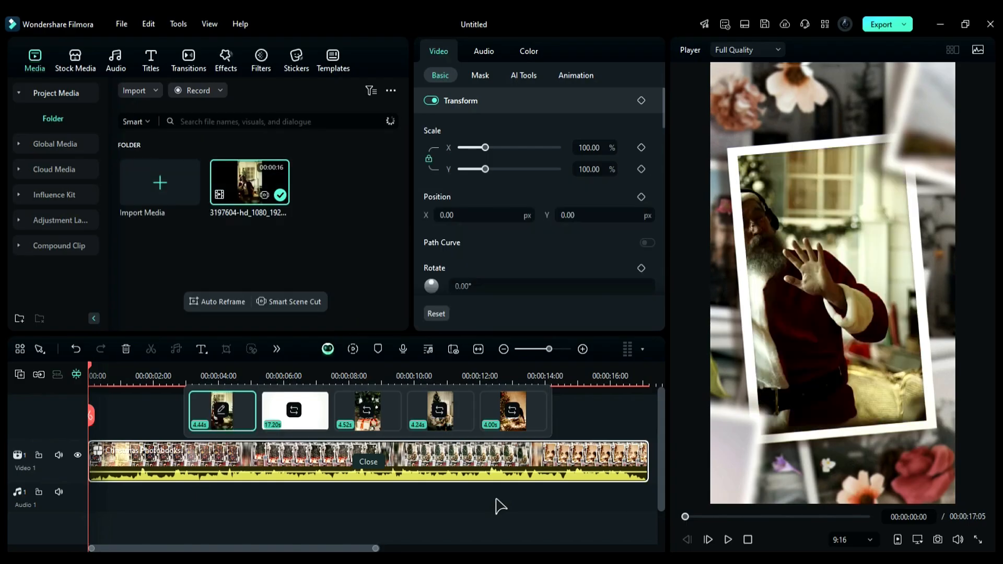
# - Replace the second and third placeholders with 3201290-hd_1080_1920_25fps and 3197536-hd_1080_1920_25fps
pyautogui.click(296, 411)
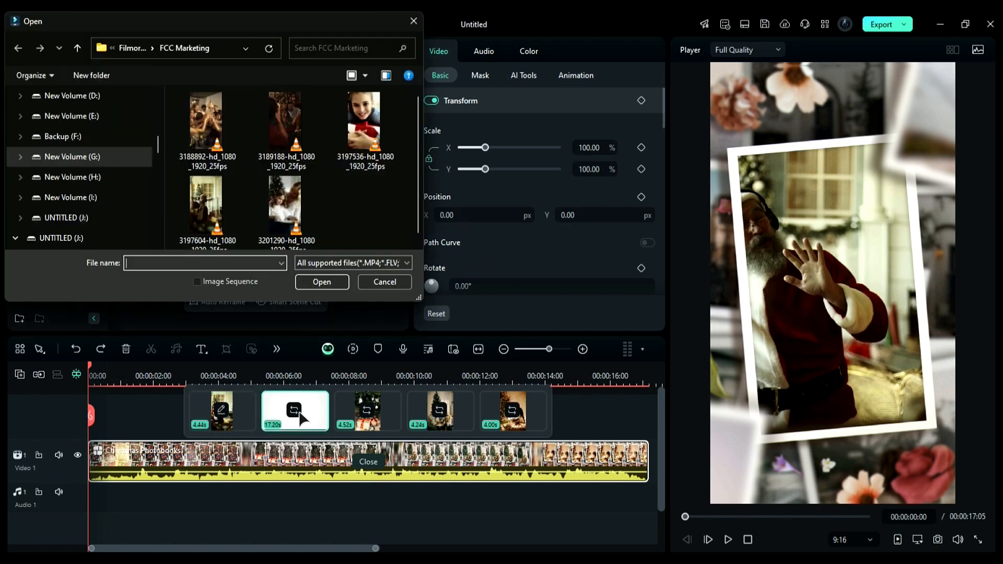
pyautogui.click(285, 209)
pyautogui.click(316, 275)
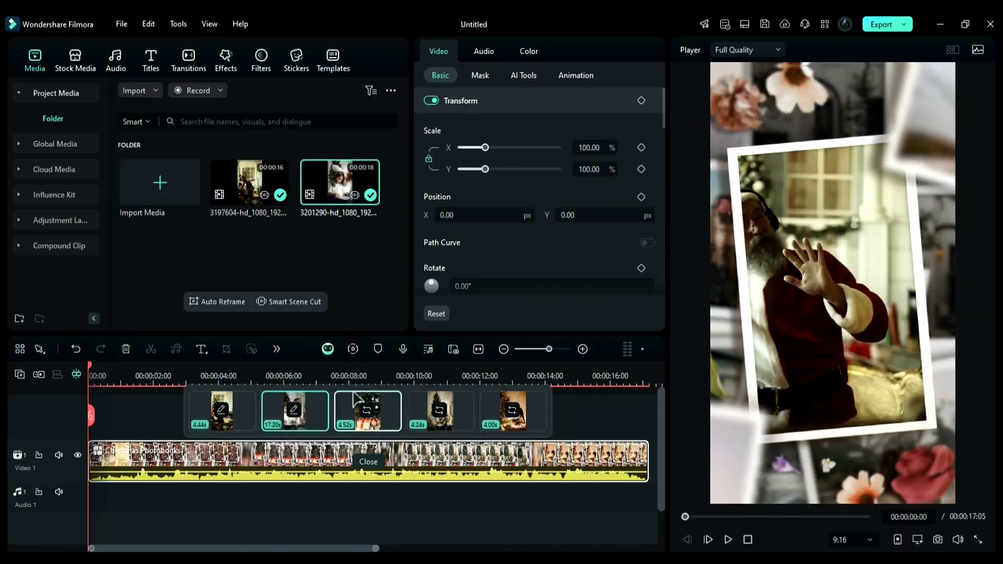
pyautogui.click(367, 411)
pyautogui.click(365, 131)
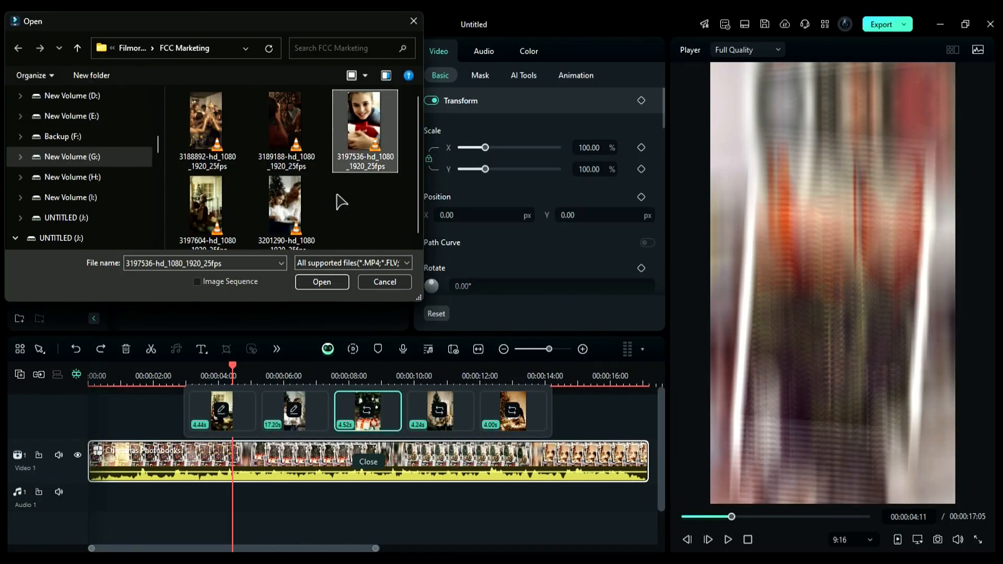
pyautogui.click(319, 281)
# - Replace the fourth and fifth placeholders with 3189188-hd_1080_1920_25fps and 3188892-hd_1080_1920_25fps
pyautogui.click(442, 410)
pyautogui.click(204, 128)
pyautogui.click(317, 282)
pyautogui.click(512, 411)
pyautogui.click(125, 128)
pyautogui.click(316, 286)
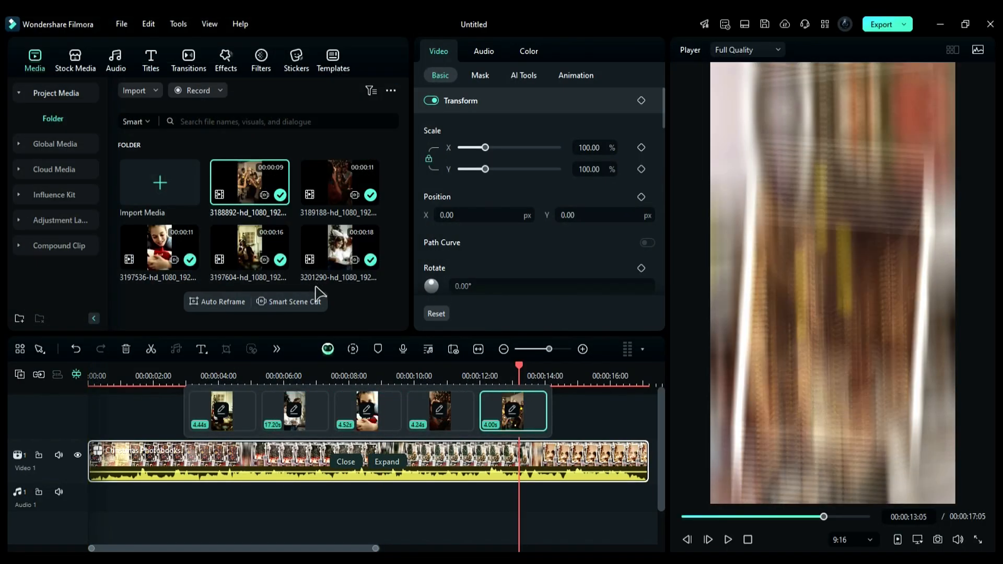
# - Open the second replaced clip's crop editor, keep the 9:16 ratio and confirm
pyautogui.moveTo(175, 375); pyautogui.dragTo(286, 400)
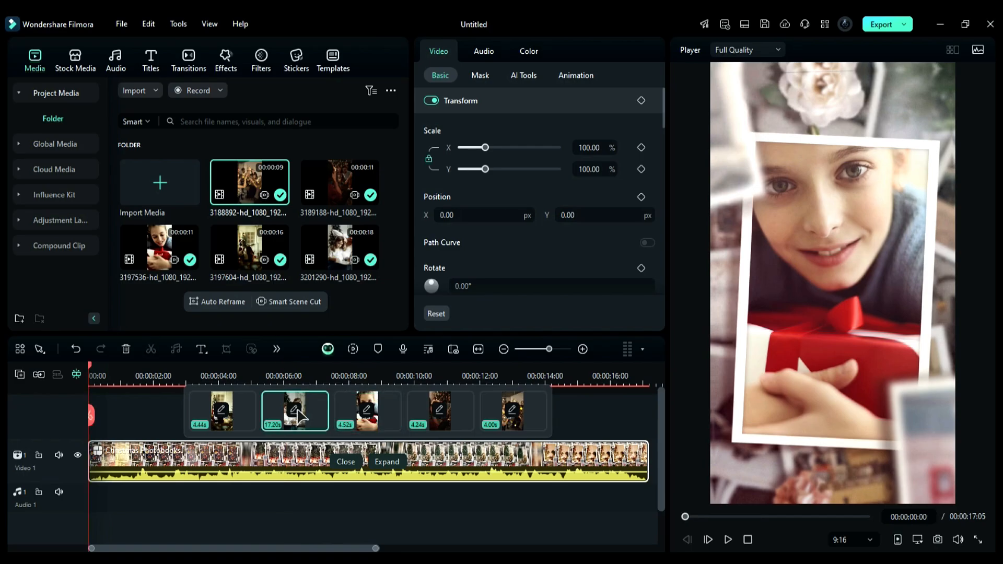
pyautogui.click(296, 411)
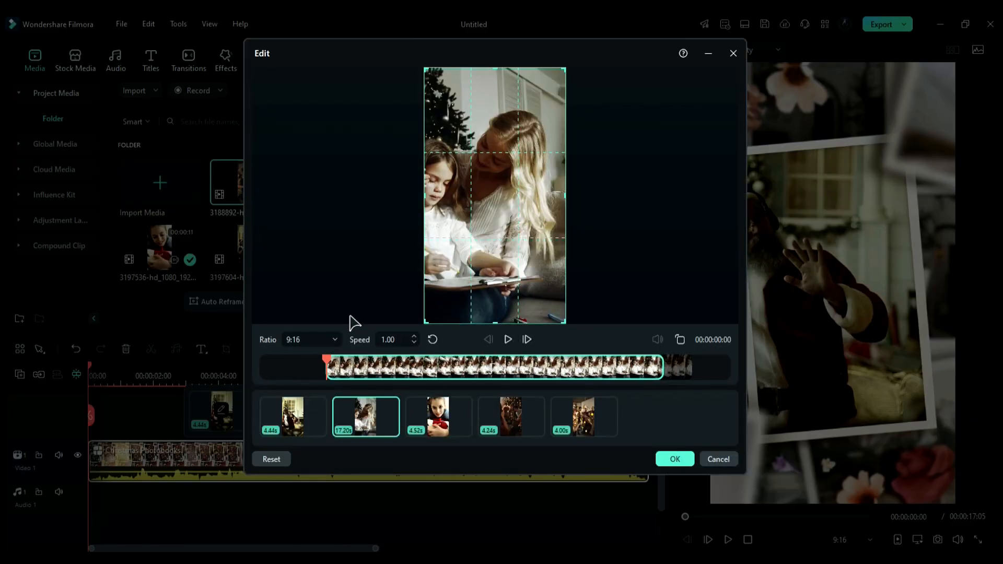
pyautogui.click(329, 339)
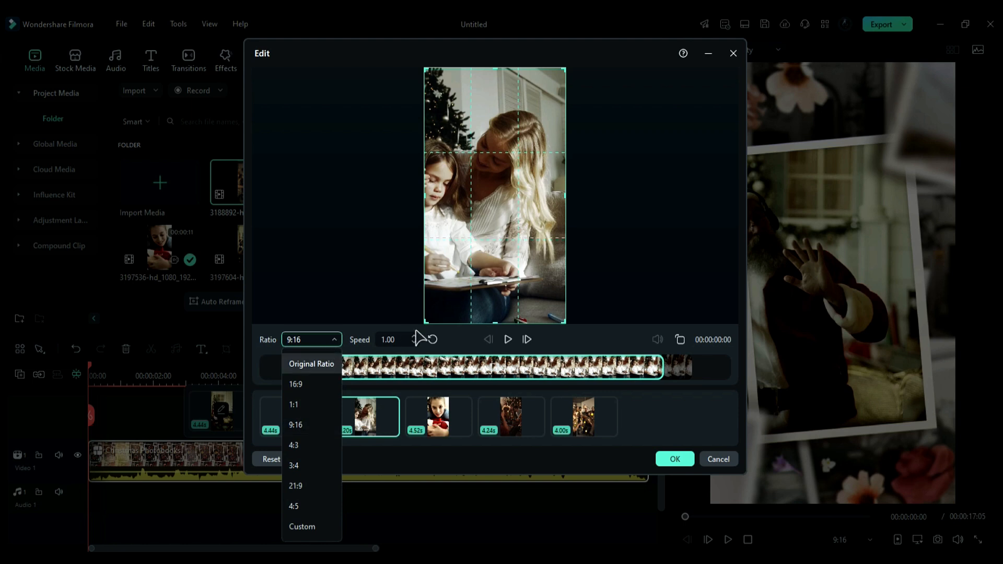
pyautogui.click(659, 461)
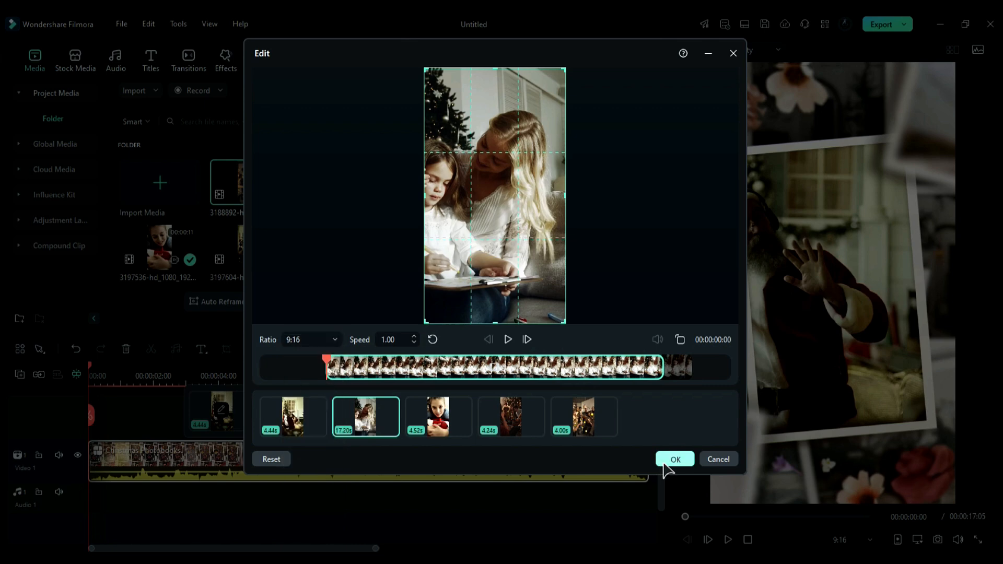
pyautogui.click(669, 459)
# - Expand the template into its separate tracks and select its background music track
pyautogui.moveTo(395, 468)
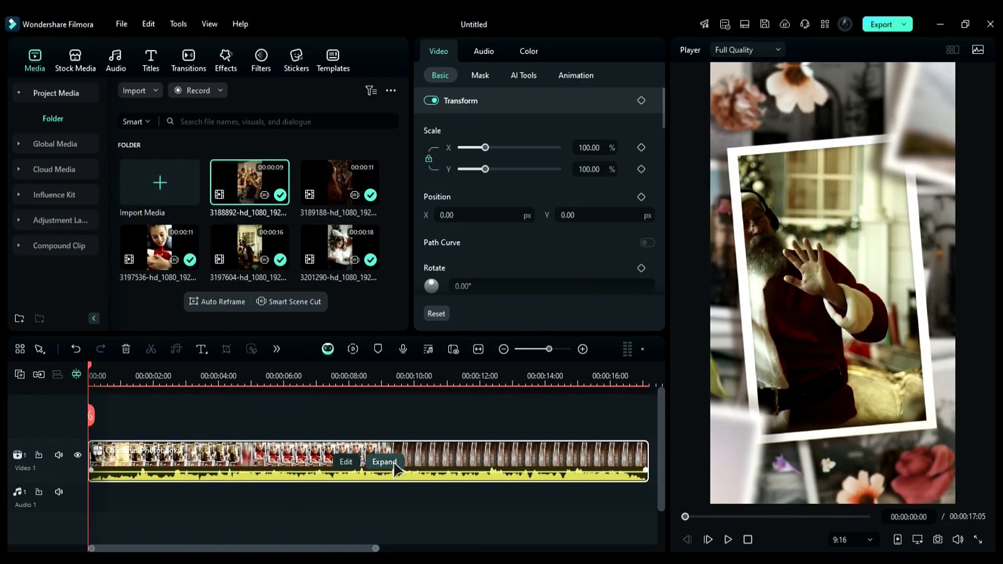
pyautogui.click(353, 462)
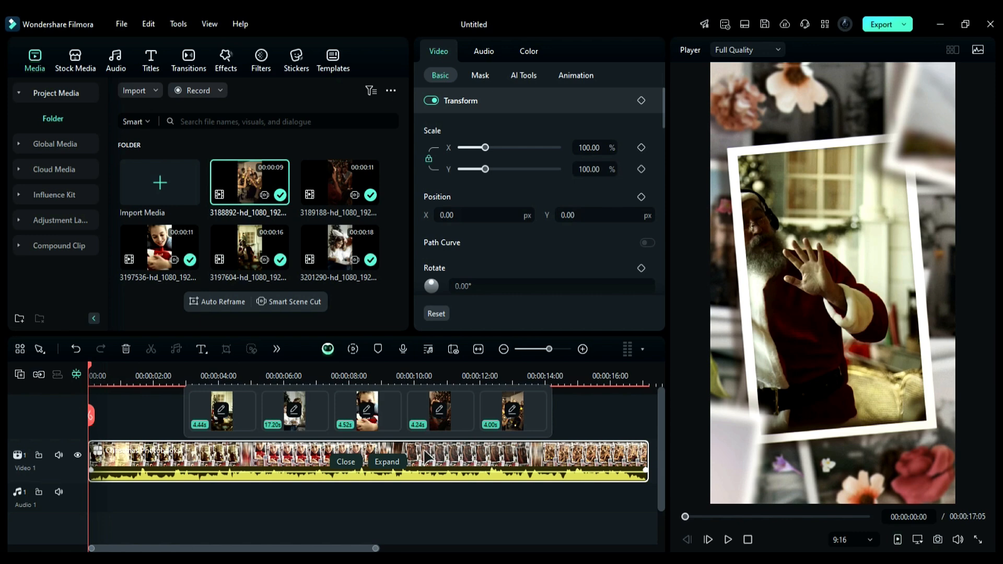
pyautogui.click(387, 462)
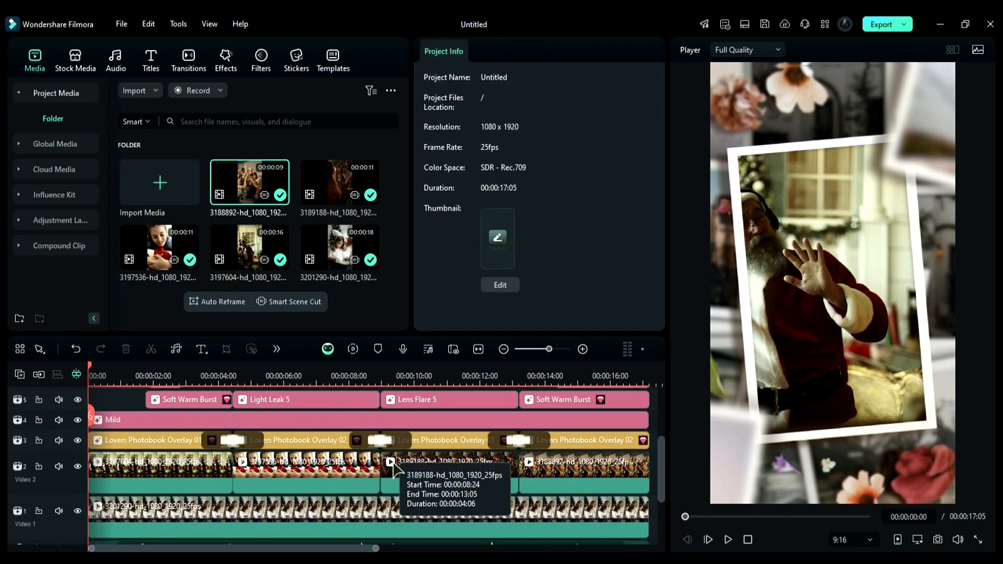
pyautogui.click(178, 375)
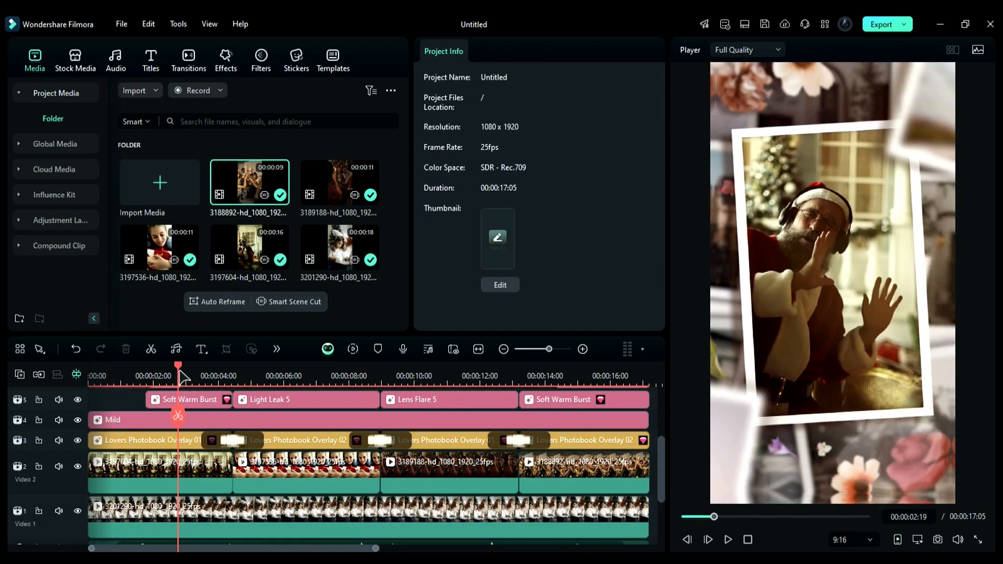
pyautogui.scroll(-2, 327, 444)
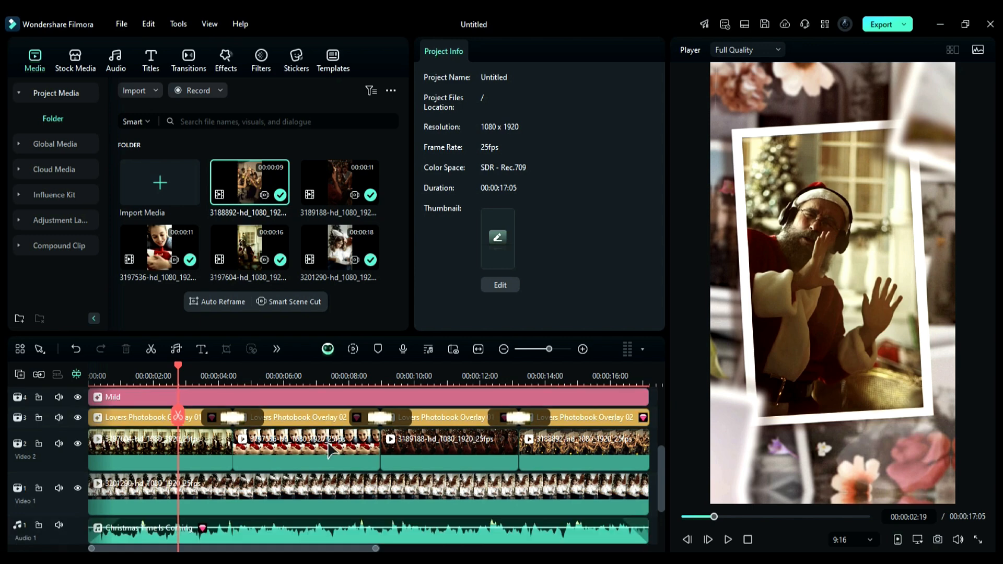
pyautogui.click(264, 502)
# - Browse the Christmas music in the audio library and play back the project
pyautogui.click(116, 58)
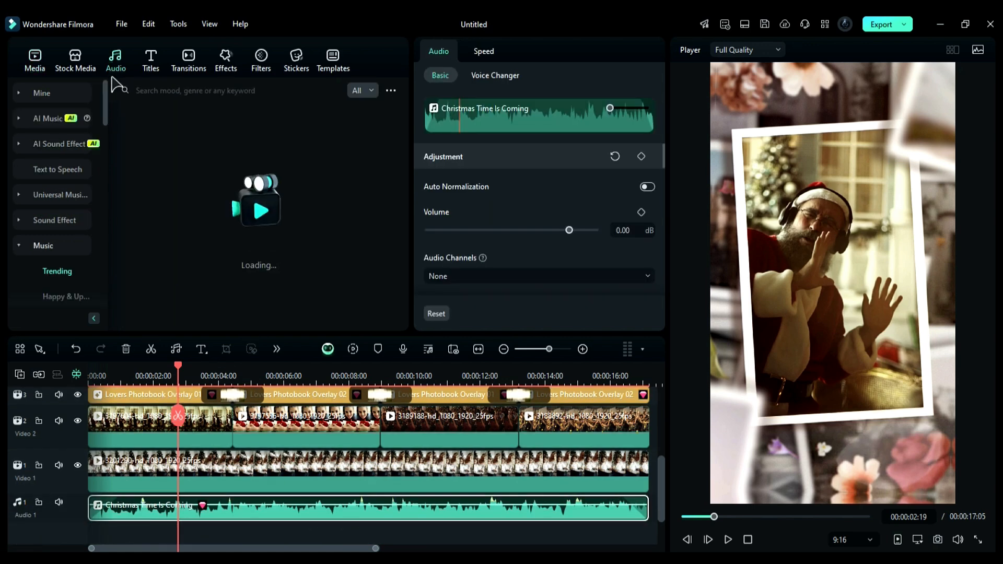
pyautogui.click(58, 271)
pyautogui.scroll(-10, 380, 179)
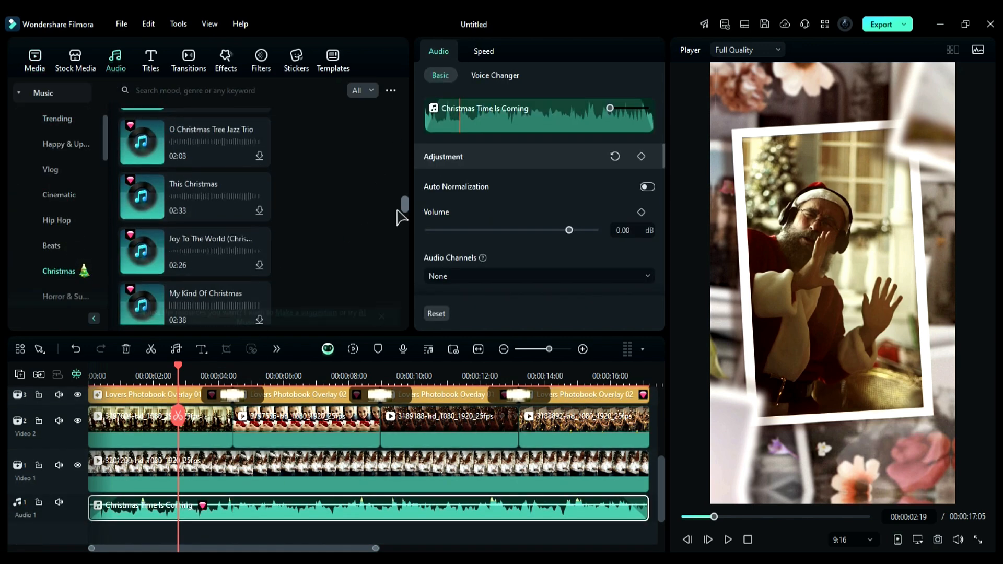
pyautogui.click(748, 540)
pyautogui.click(728, 540)
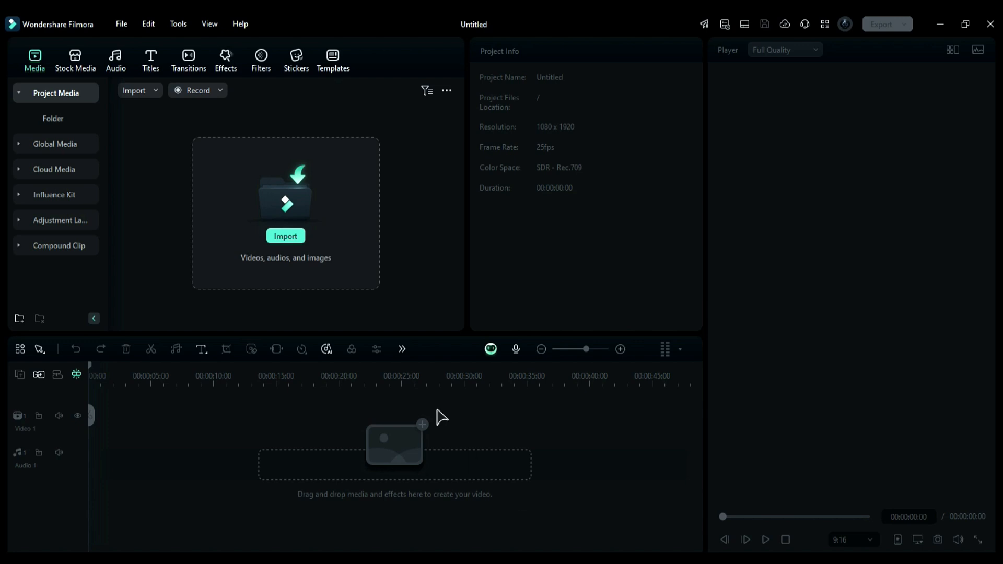
# - Search templates for marketing and add the Electronics Marketing template to the timeline
pyautogui.click(333, 62)
pyautogui.click(267, 91)
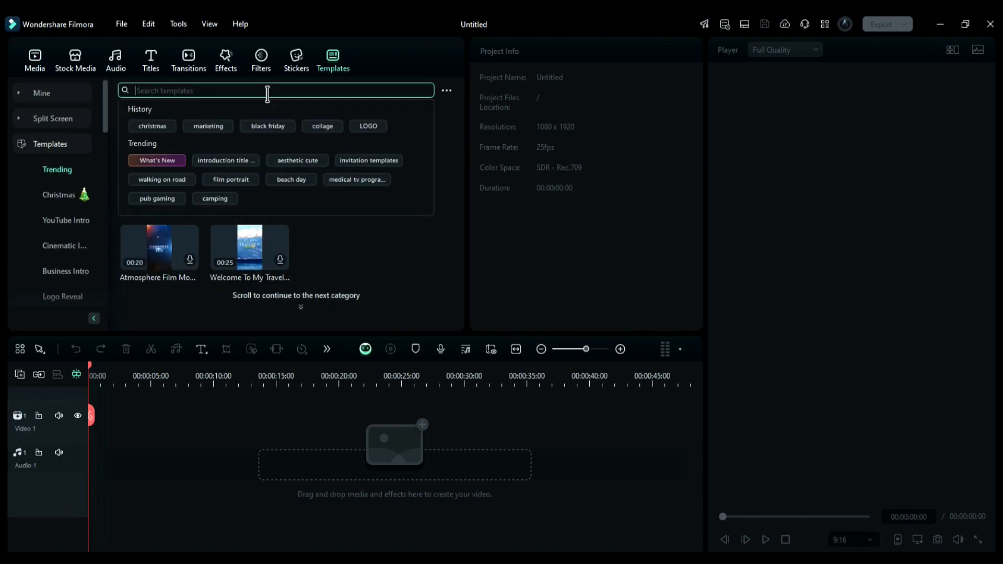
pyautogui.write('marketing')
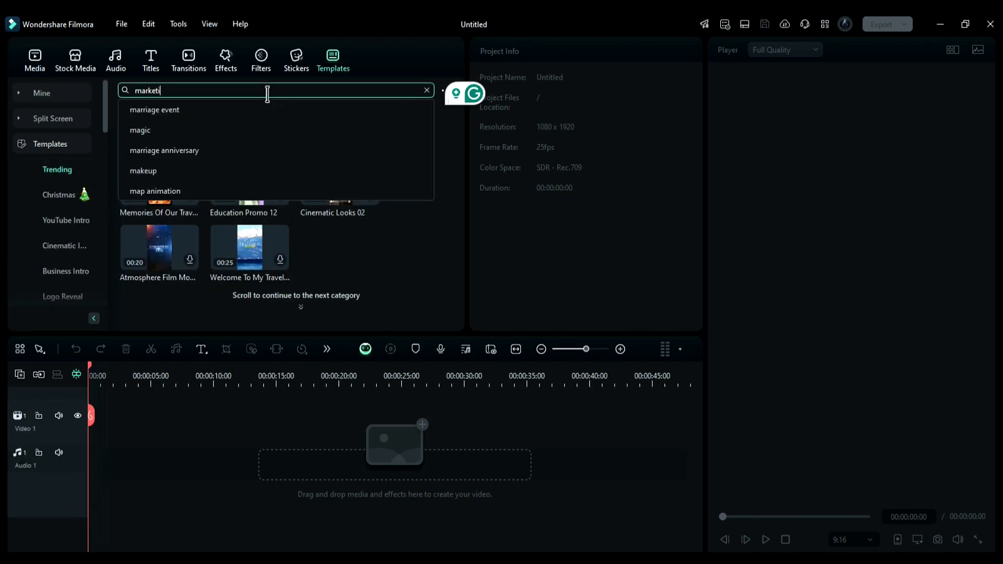
pyautogui.press('Return')
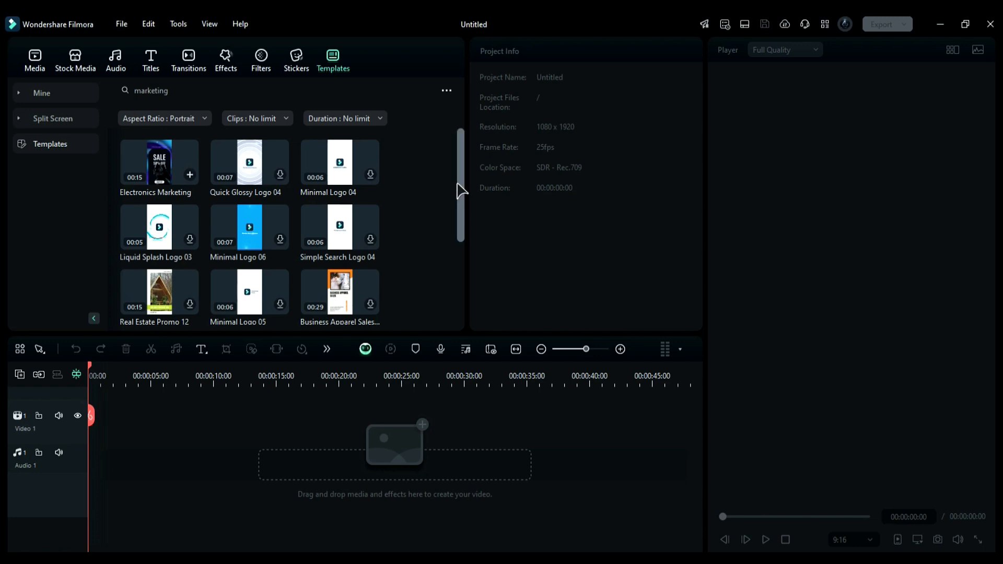
pyautogui.moveTo(460, 191); pyautogui.dragTo(375, 189)
pyautogui.moveTo(168, 154); pyautogui.dragTo(93, 430)
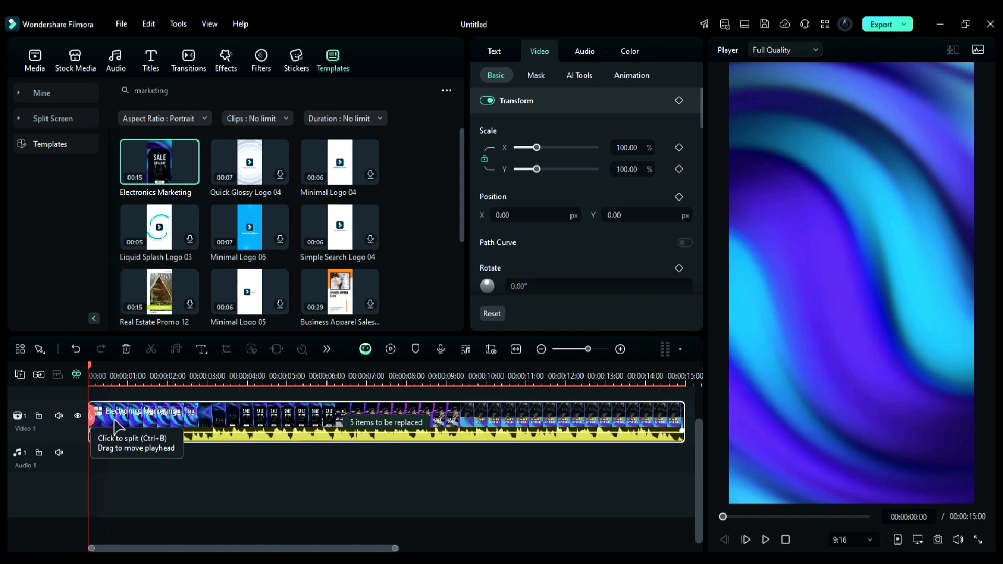
# - Open the template's replaceable clips and replace the fifth placeholder with the pexels-ivandesignx product image
pyautogui.click(385, 422)
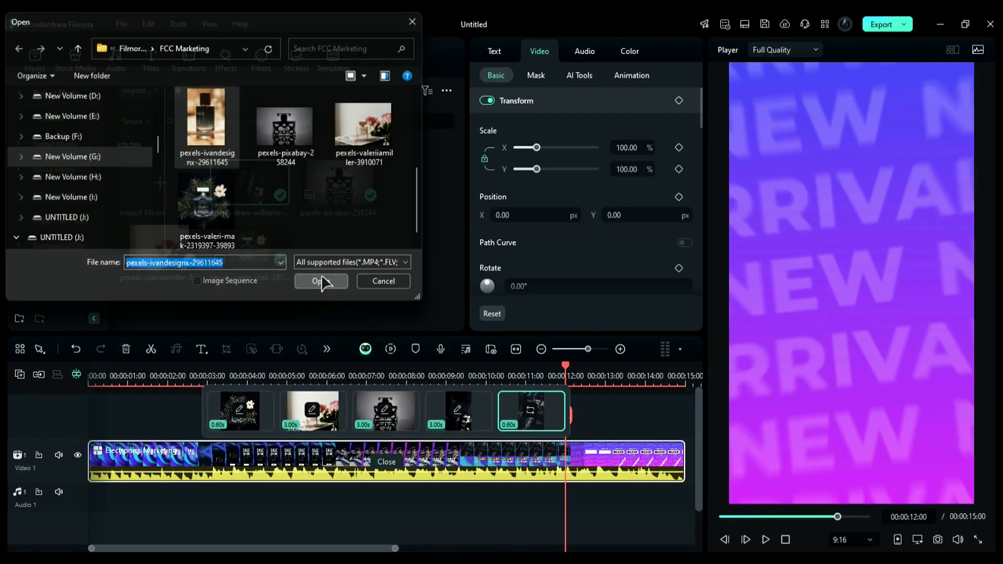
pyautogui.click(321, 280)
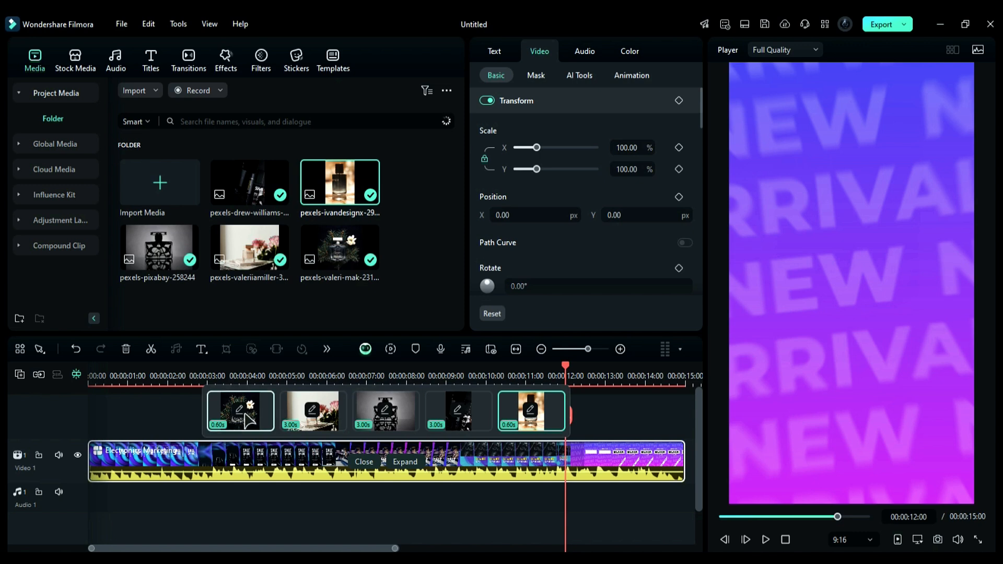
pyautogui.click(208, 373)
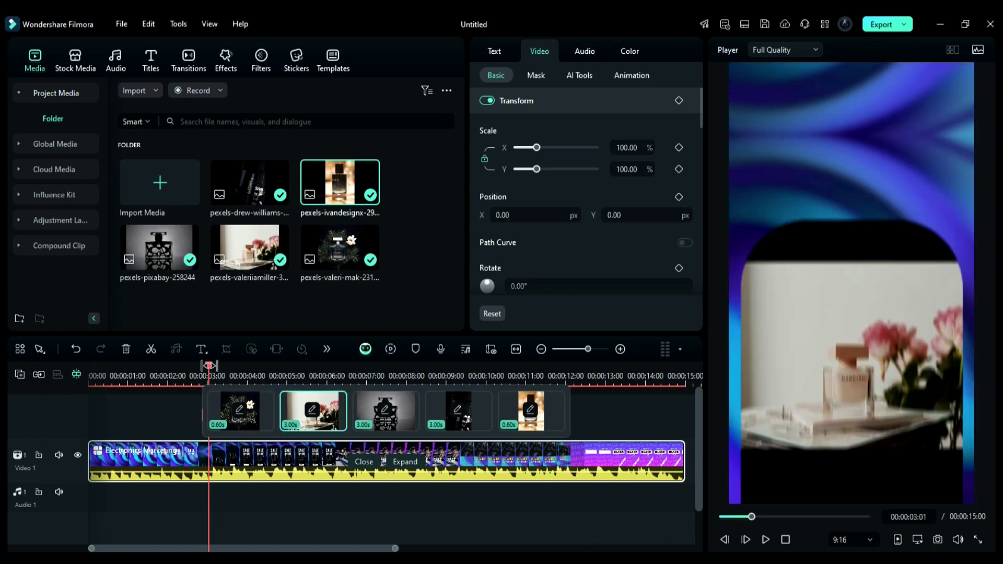
pyautogui.moveTo(208, 374); pyautogui.dragTo(229, 373)
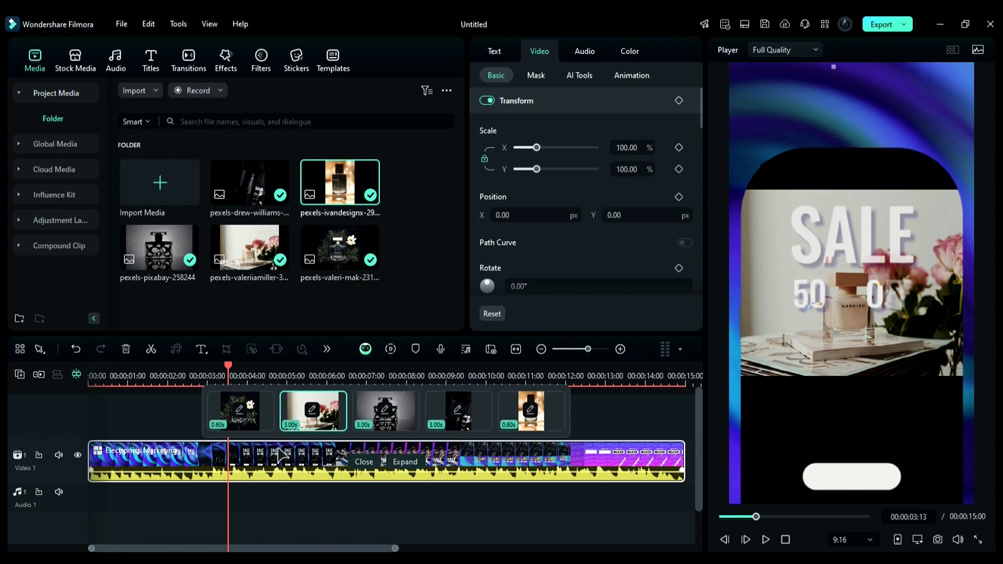
# - Open the first replaceable clip in the template editor, crop it to 9:16 and centre the frame on the perfume bottle
pyautogui.click(240, 412)
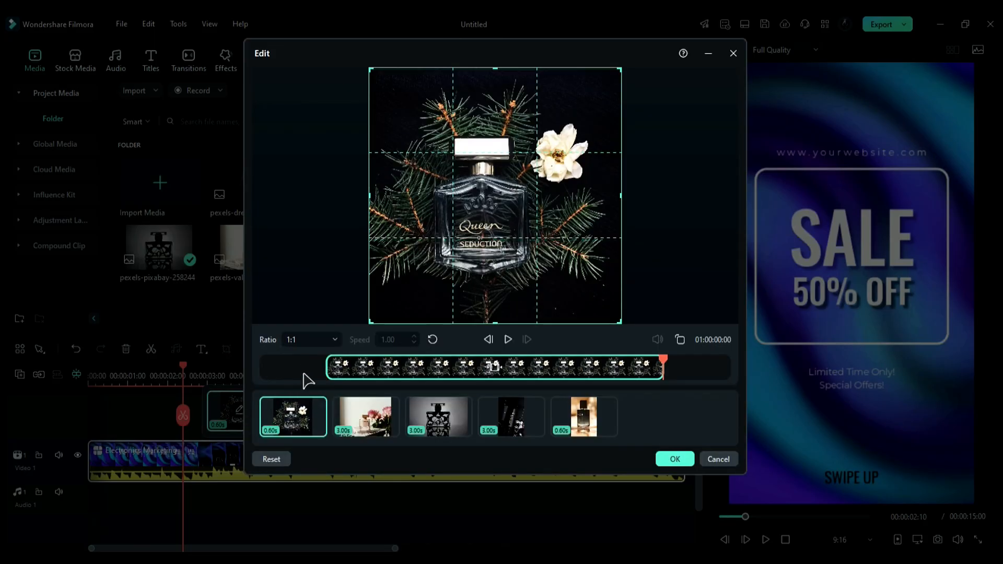
pyautogui.click(312, 342)
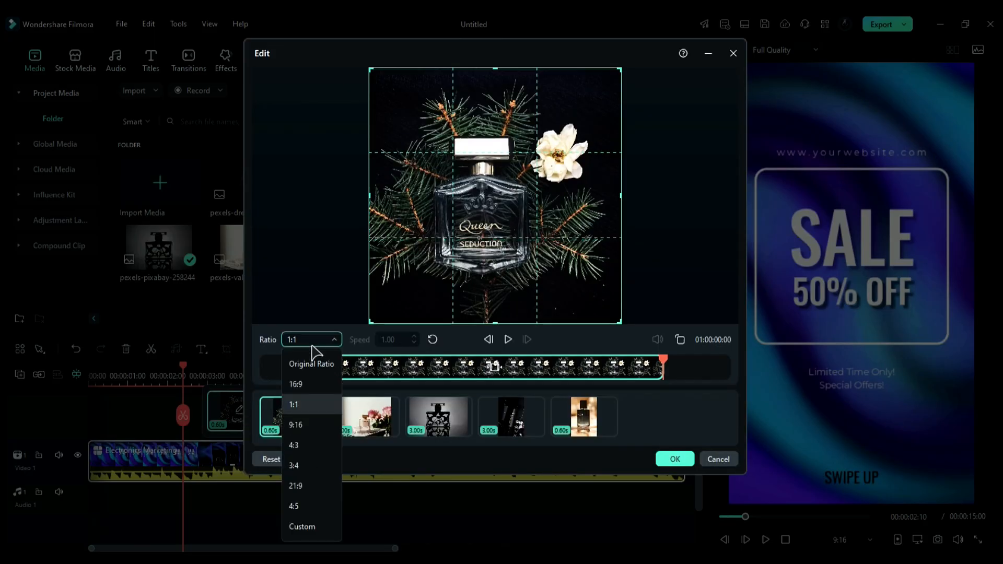
pyautogui.click(316, 421)
pyautogui.moveTo(452, 263); pyautogui.dragTo(492, 258)
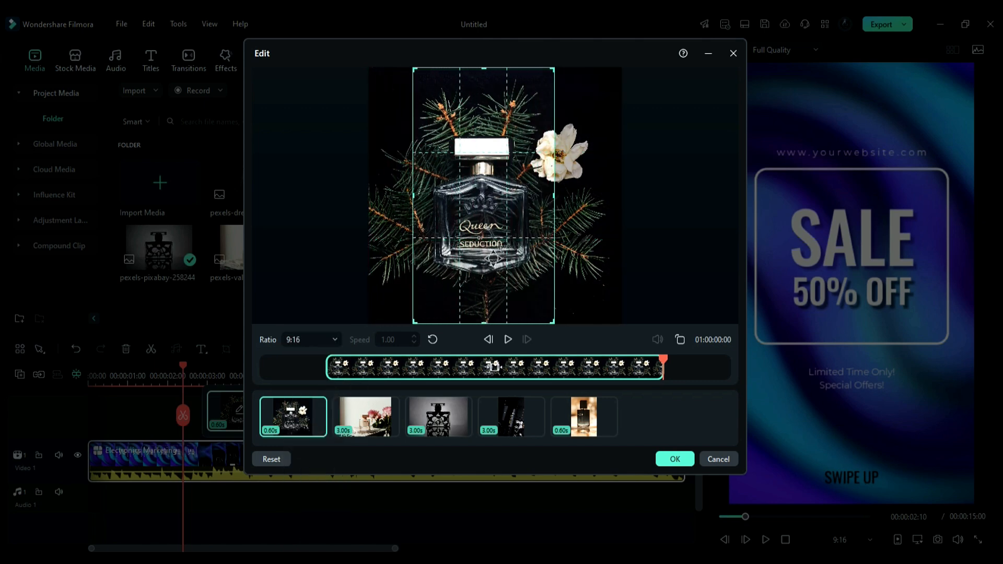
# - Switch to the second replaceable clip and set its crop ratio to 9:16
pyautogui.click(687, 460)
pyautogui.click(313, 340)
pyautogui.click(316, 421)
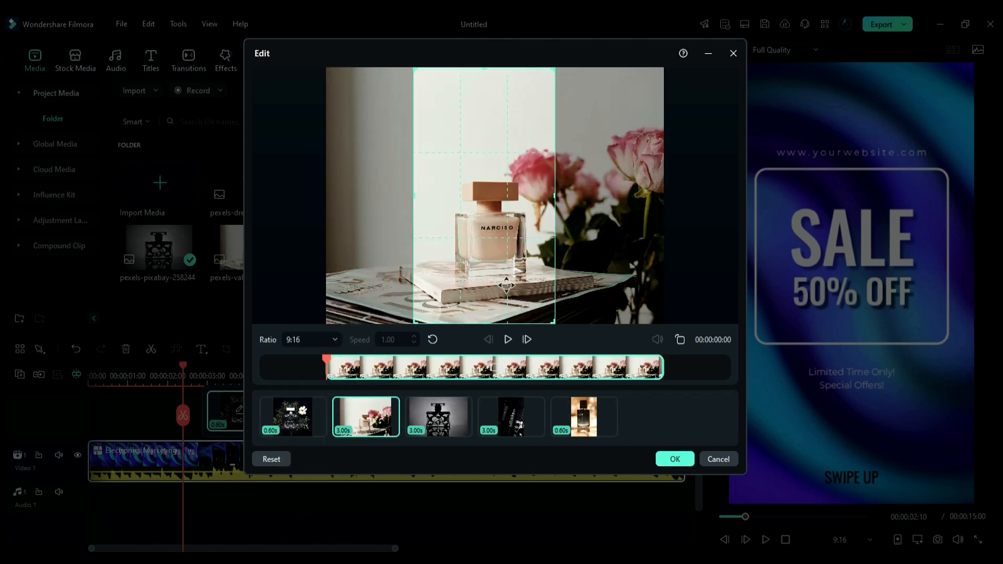
# - Crop the third replaceable clip to 9:16 with the frame shifted right, then apply the clip edits
pyautogui.click(454, 415)
pyautogui.click(312, 340)
pyautogui.click(316, 421)
pyautogui.moveTo(376, 209); pyautogui.dragTo(494, 209)
pyautogui.click(584, 417)
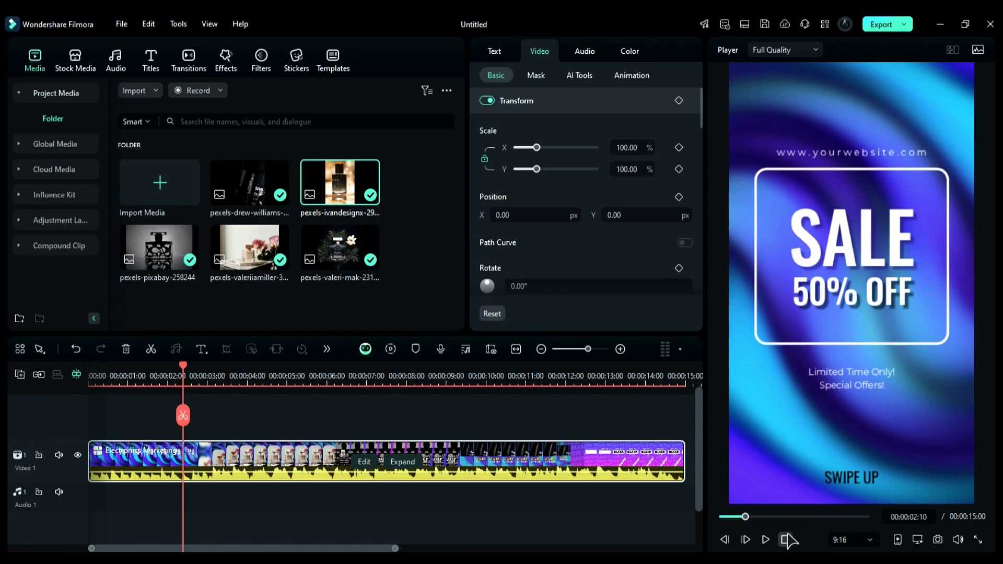
pyautogui.click(785, 540)
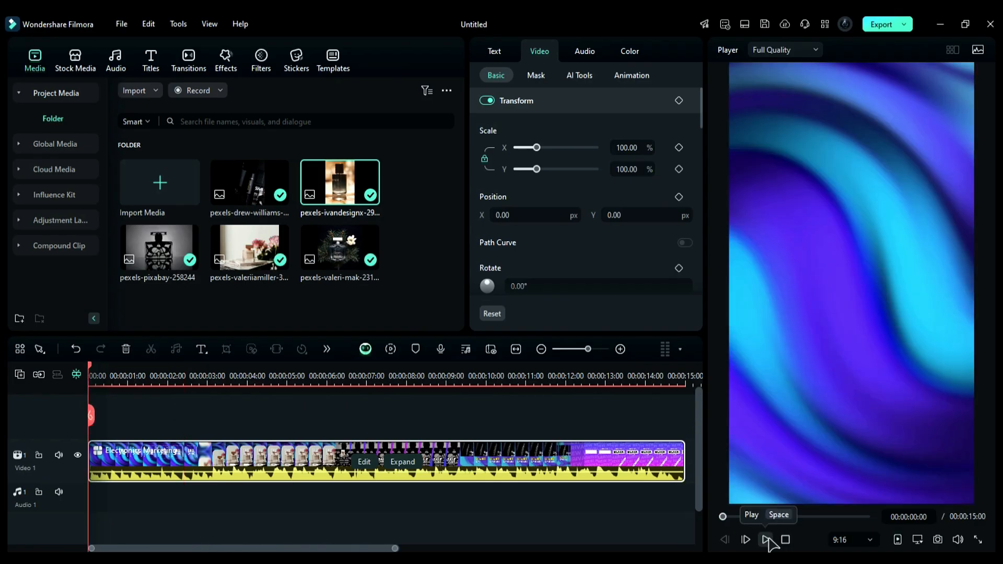
# - Play back the finished template and scroll the timeline back to its start
pyautogui.click(767, 540)
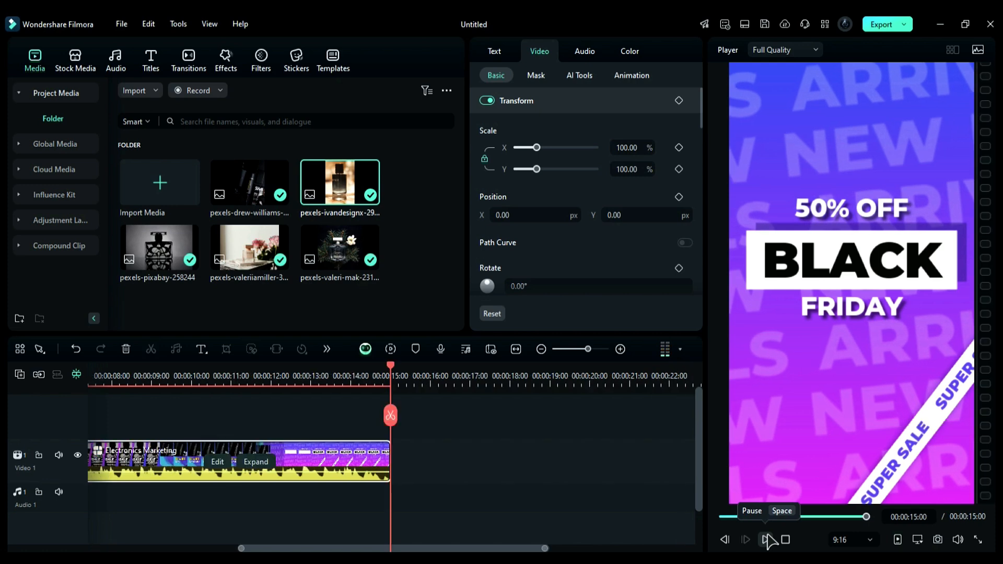
pyautogui.moveTo(536, 547); pyautogui.dragTo(386, 547)
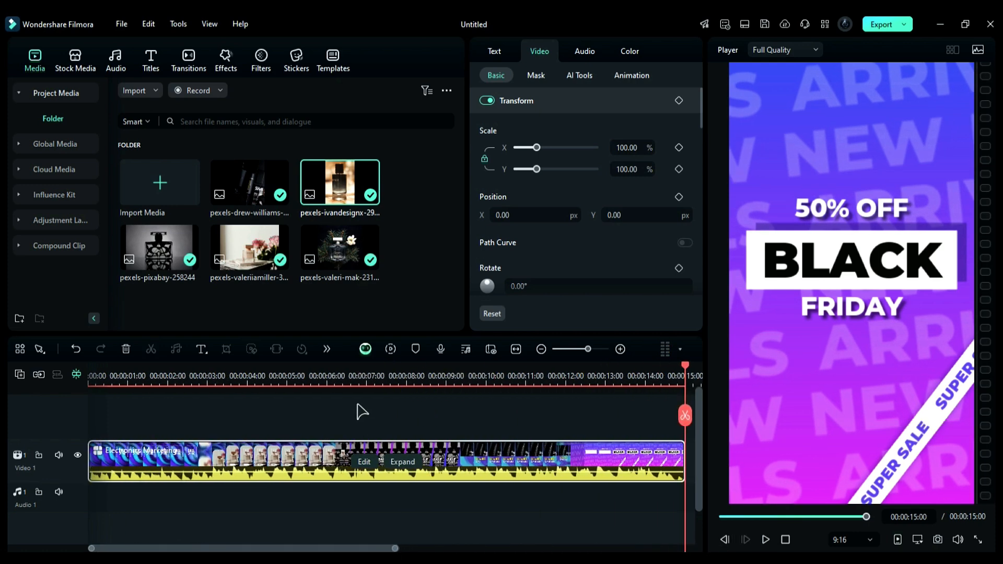
# - Expand the Electronics Marketing template into its separate tracks and scroll down to show all of them
pyautogui.click(374, 377)
pyautogui.click(402, 462)
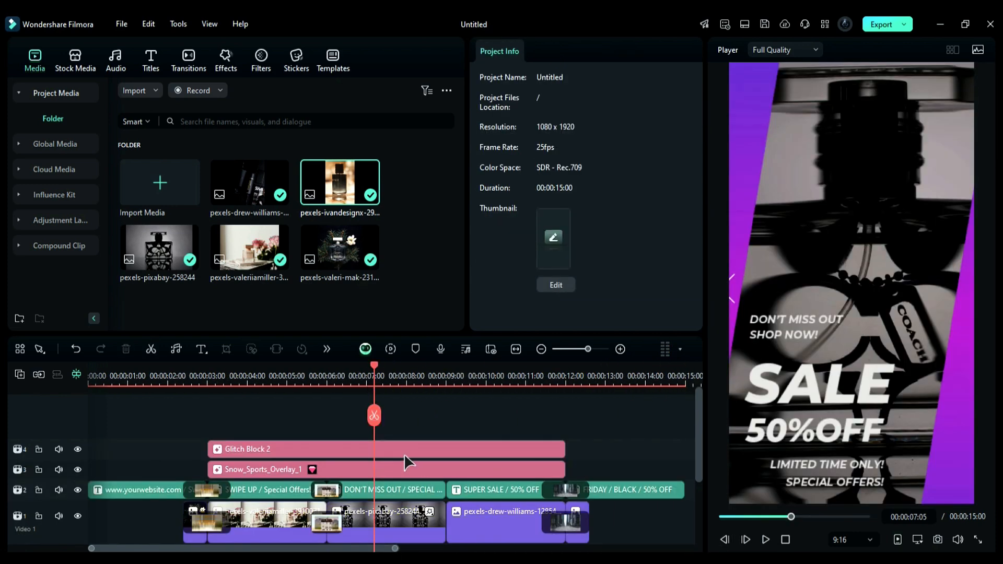
pyautogui.scroll(-3, 403, 453)
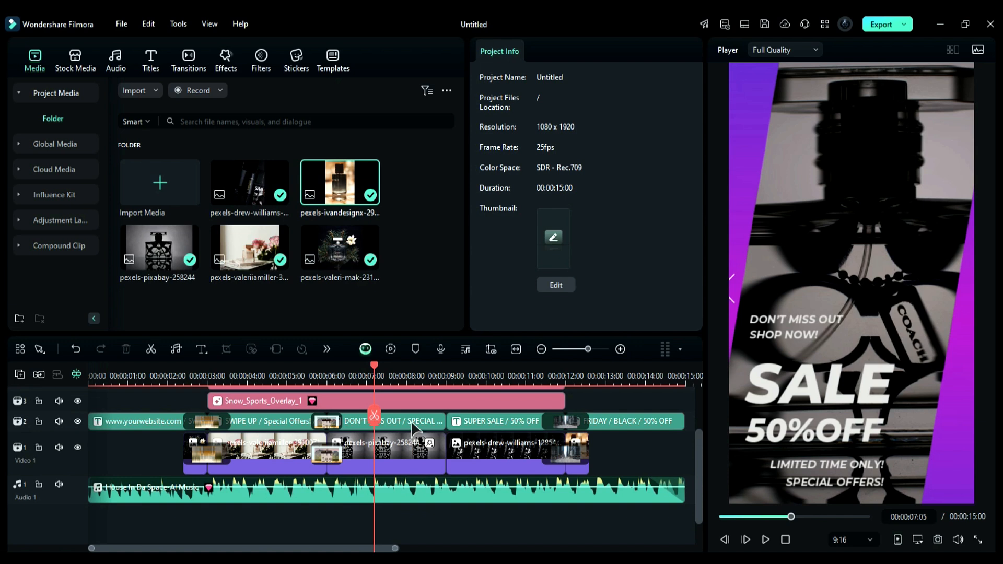
# - Select the DON'T MISS OUT / SPECIAL OFFERS text clip and open its Layer 02 text for editing
pyautogui.click(415, 424)
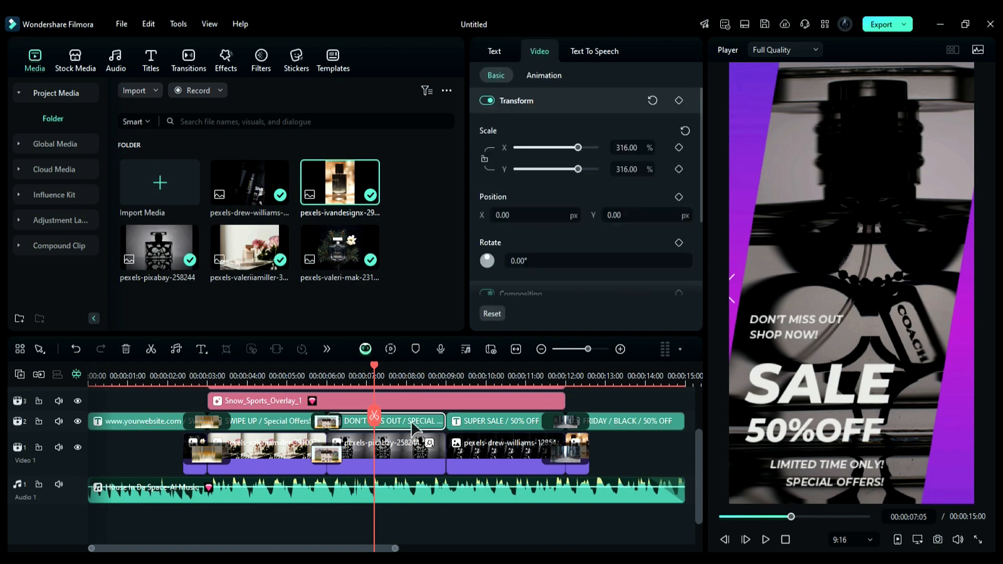
pyautogui.click(500, 59)
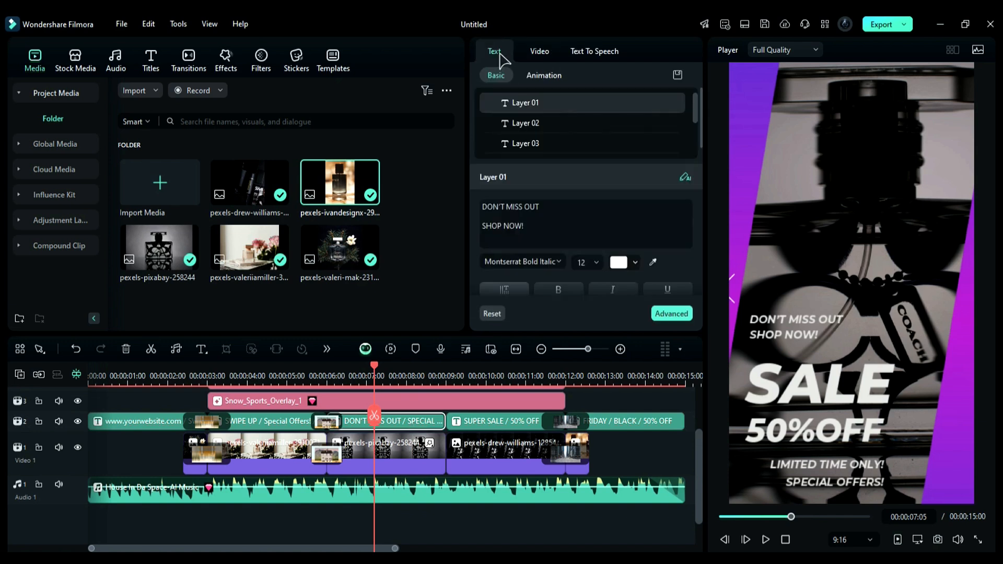
pyautogui.click(531, 129)
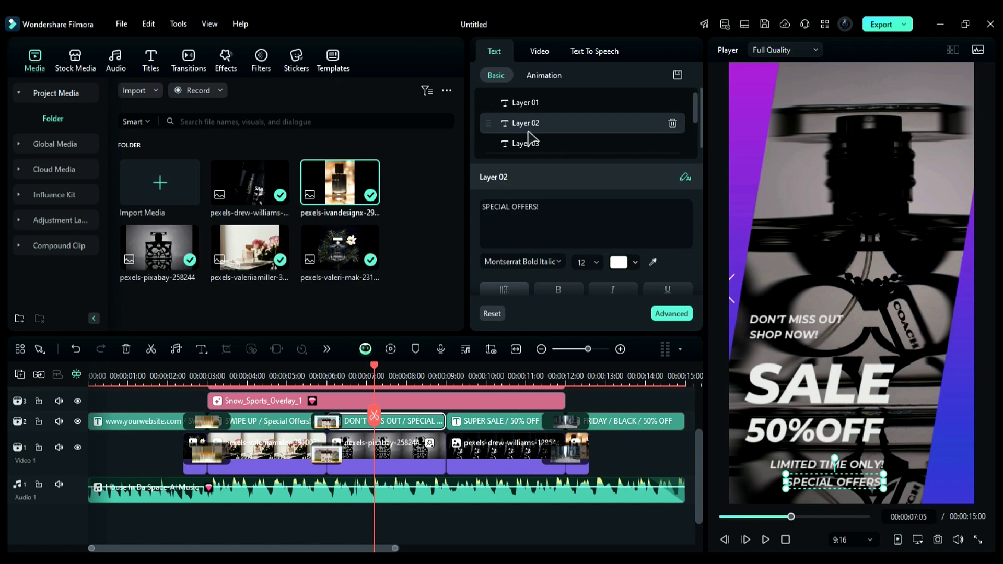